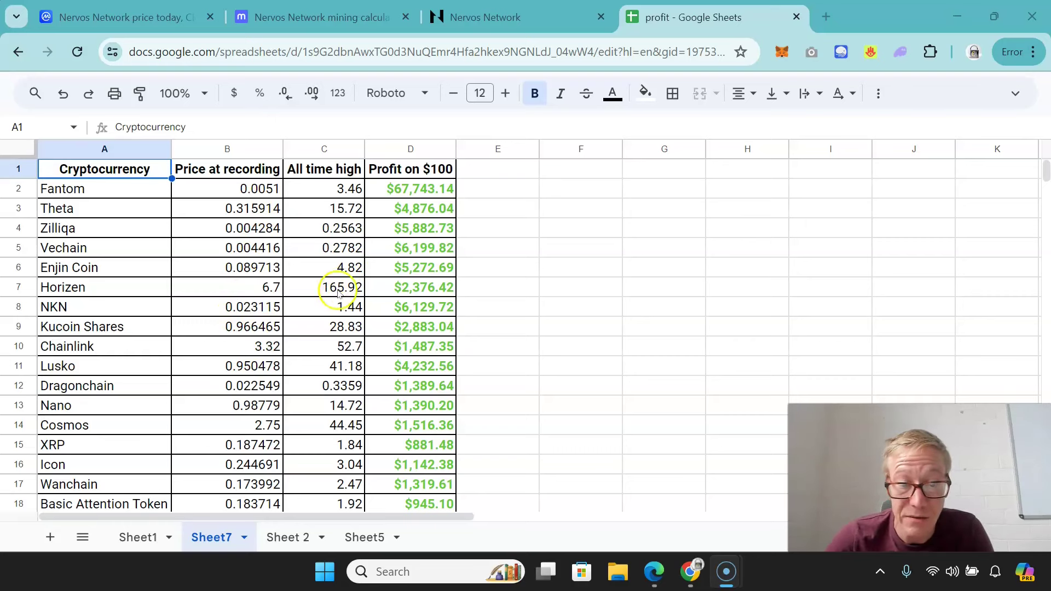
Select the NKN row and move right to D8 to view its profit formula.
left_click(341, 307)
key("Right")
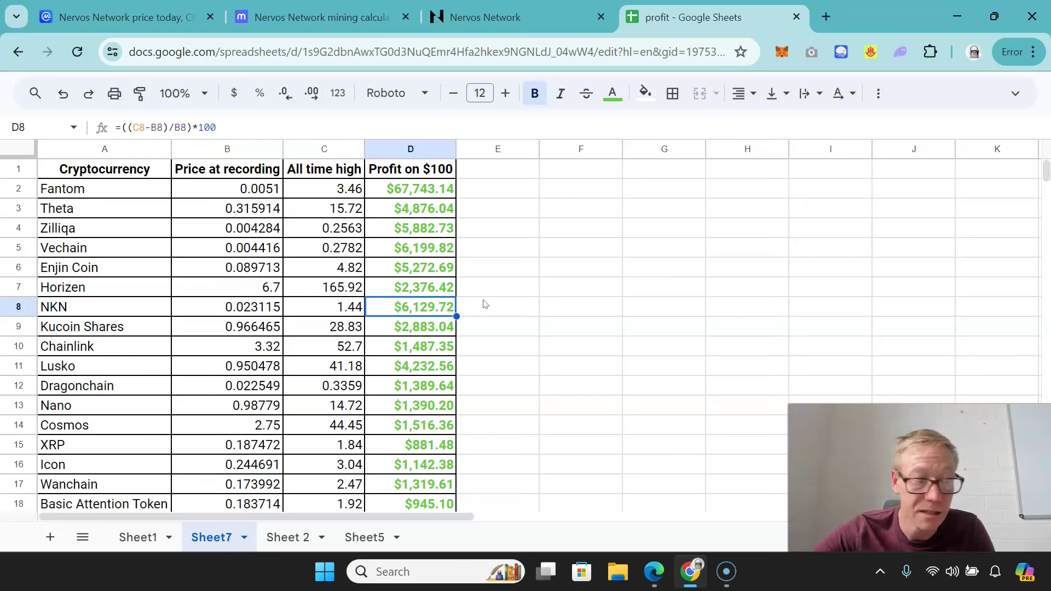
key("ctrl+Down")
key("ctrl+Down")
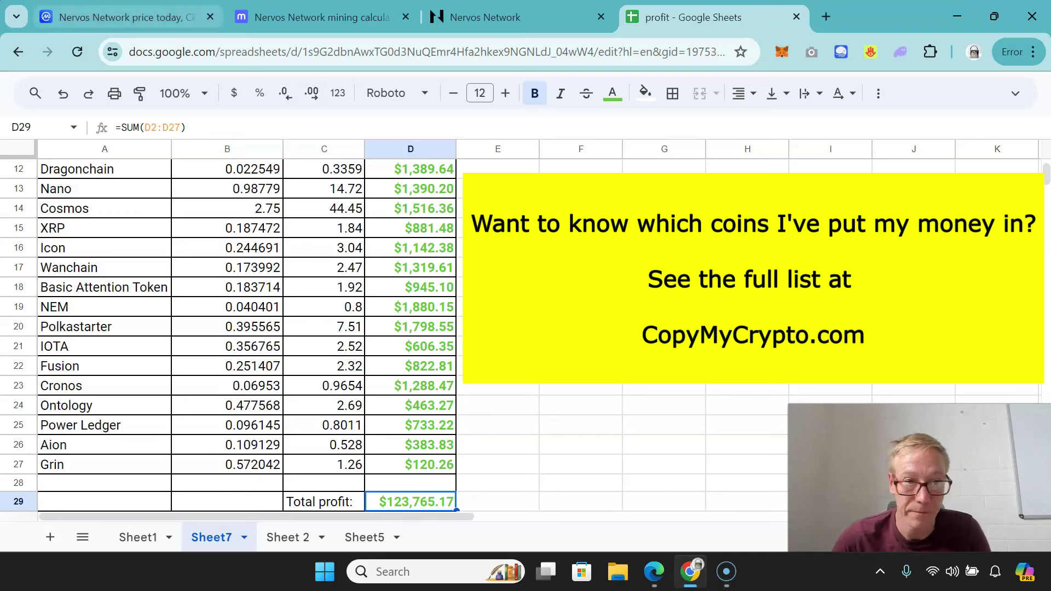
Return to the CoinMarketCap Nervos Network page and show its About section.
left_click(123, 17)
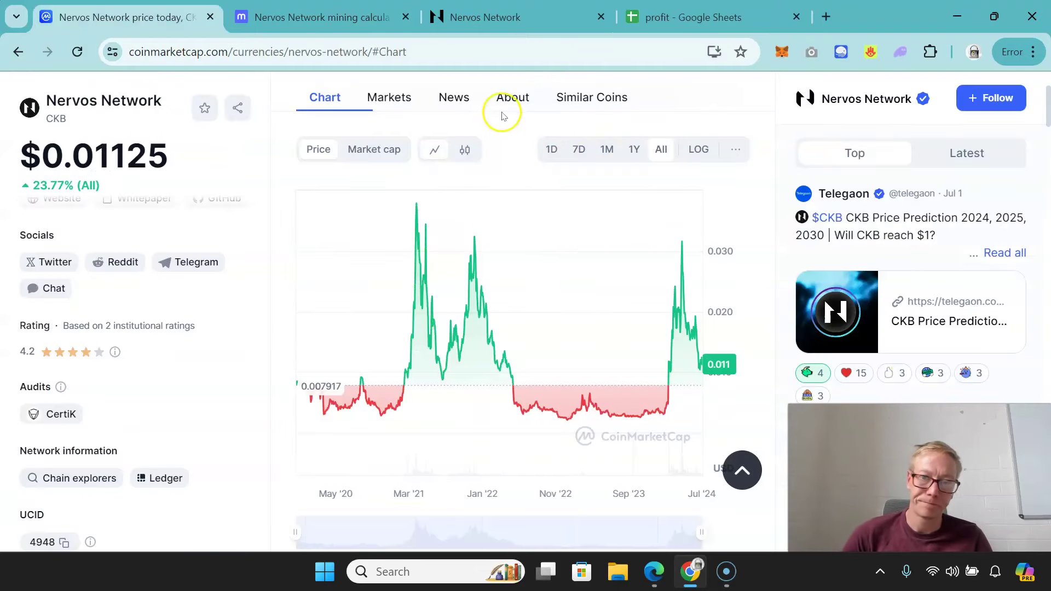
left_click(511, 97)
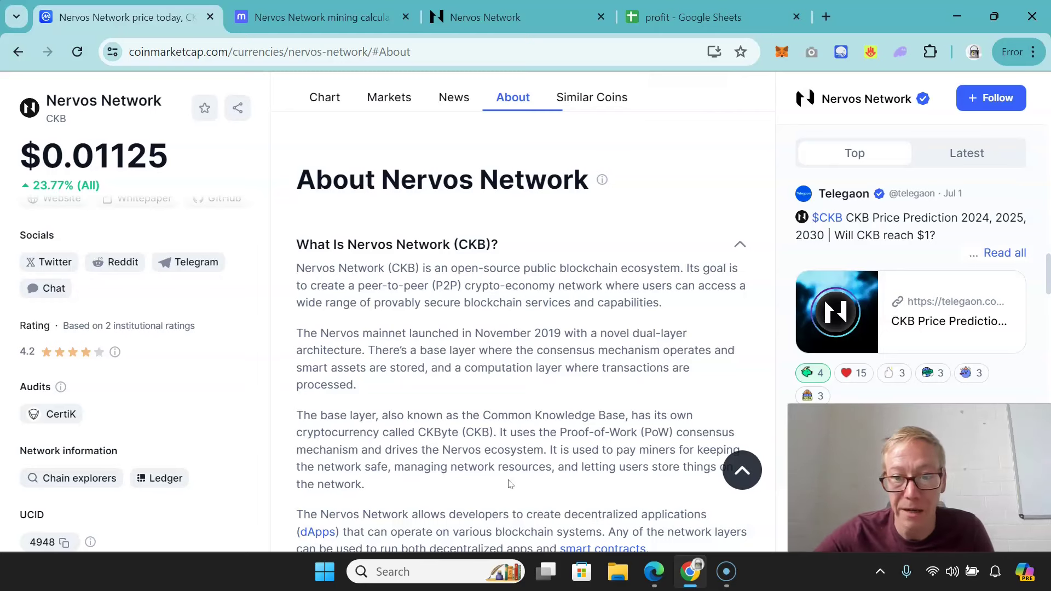
scroll(507, 481, "down", 2)
scroll(507, 460, "down", 2)
scroll(513, 359, "down", 1)
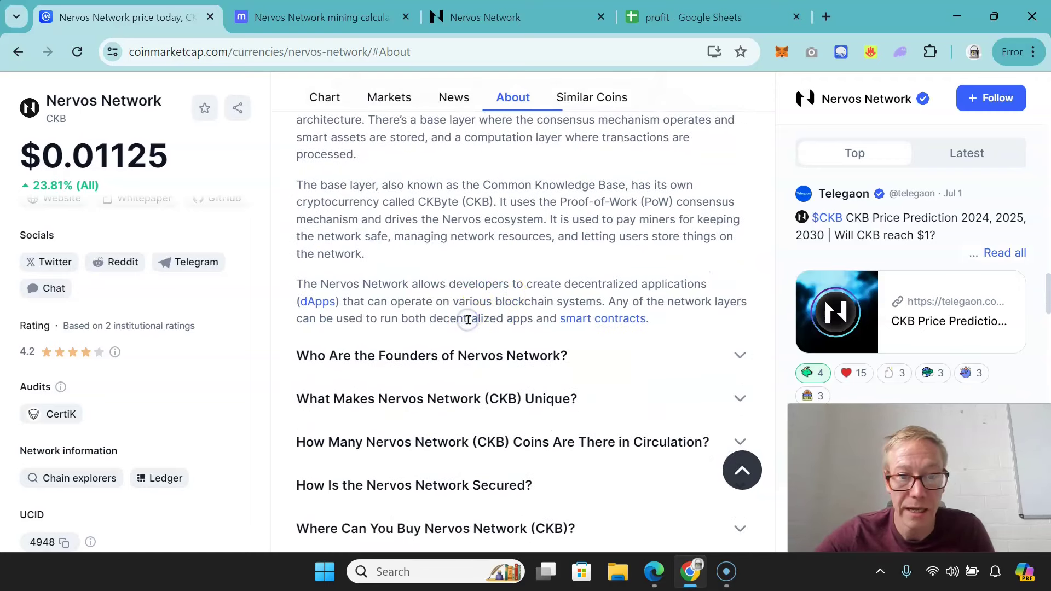
Expand the 'Who Are the Founders of Nervos Network?' FAQ answer.
left_click(475, 355)
scroll(496, 419, "down", 2)
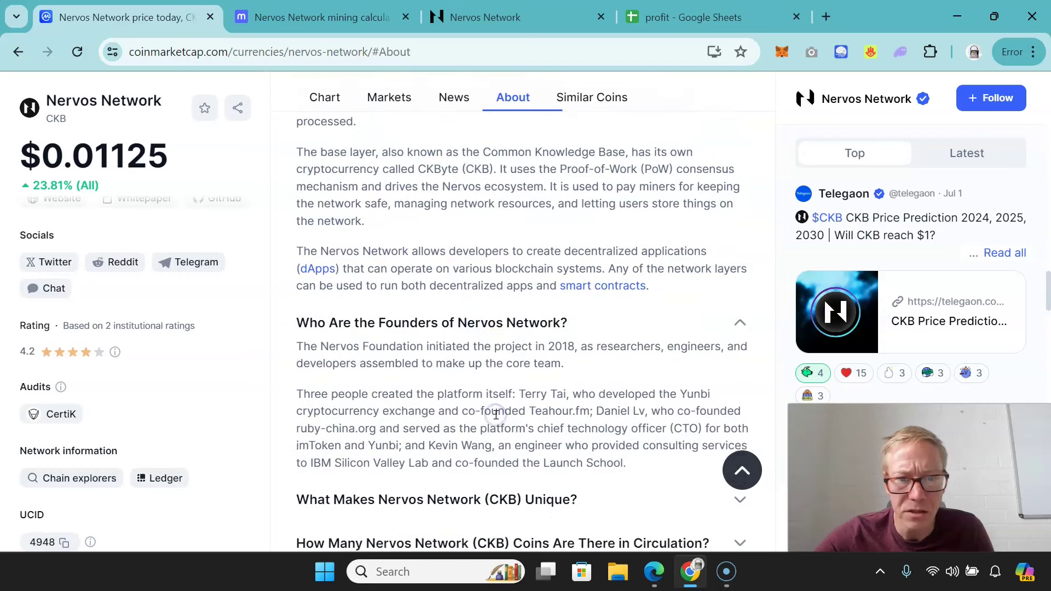
scroll(496, 418, "down", 1)
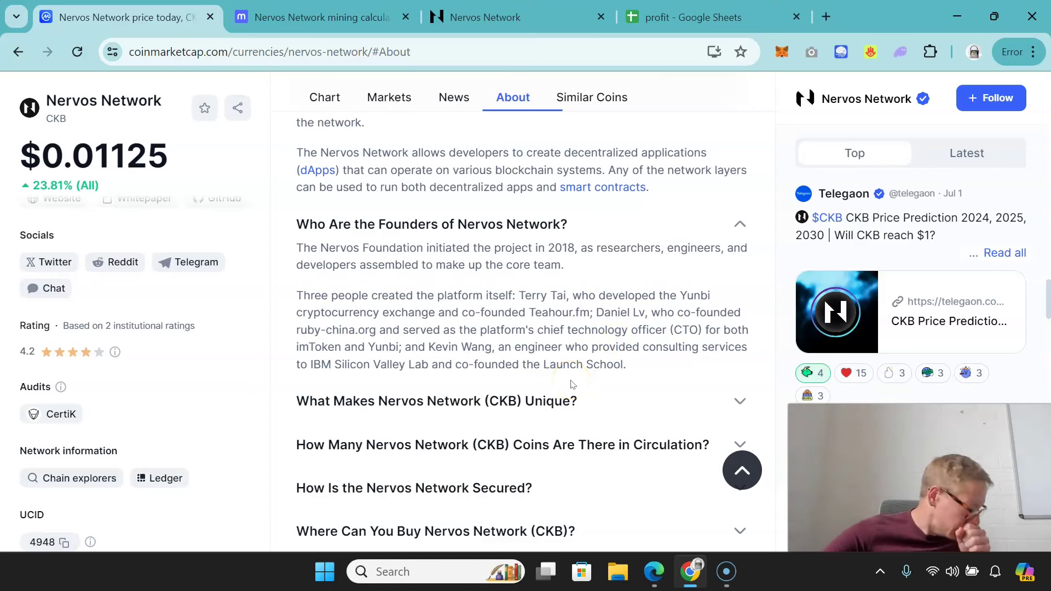
scroll(573, 385, "down", 1)
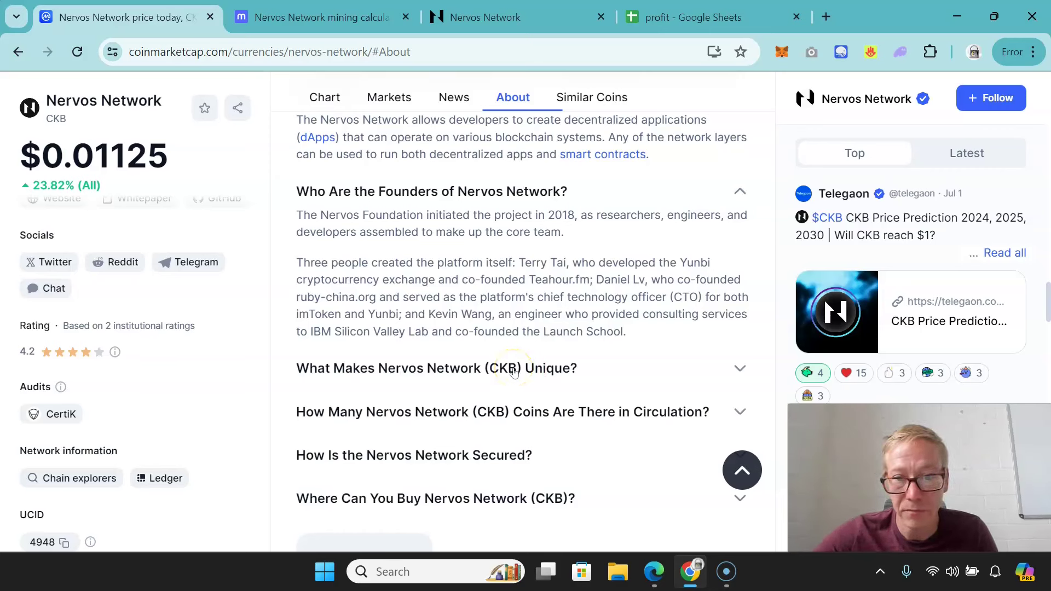
Expand the 'What Makes Nervos Network (CKB) Unique?' FAQ answer.
left_click(514, 373)
scroll(540, 408, "down", 1)
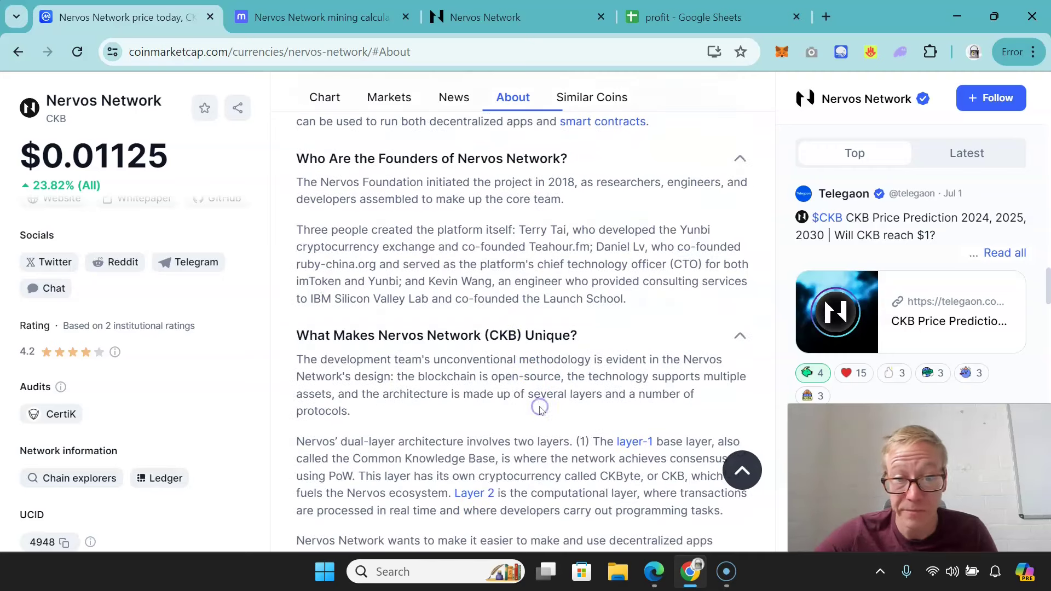
scroll(540, 409, "down", 2)
scroll(540, 409, "down", 2)
scroll(541, 408, "down", 2)
scroll(541, 408, "down", 1)
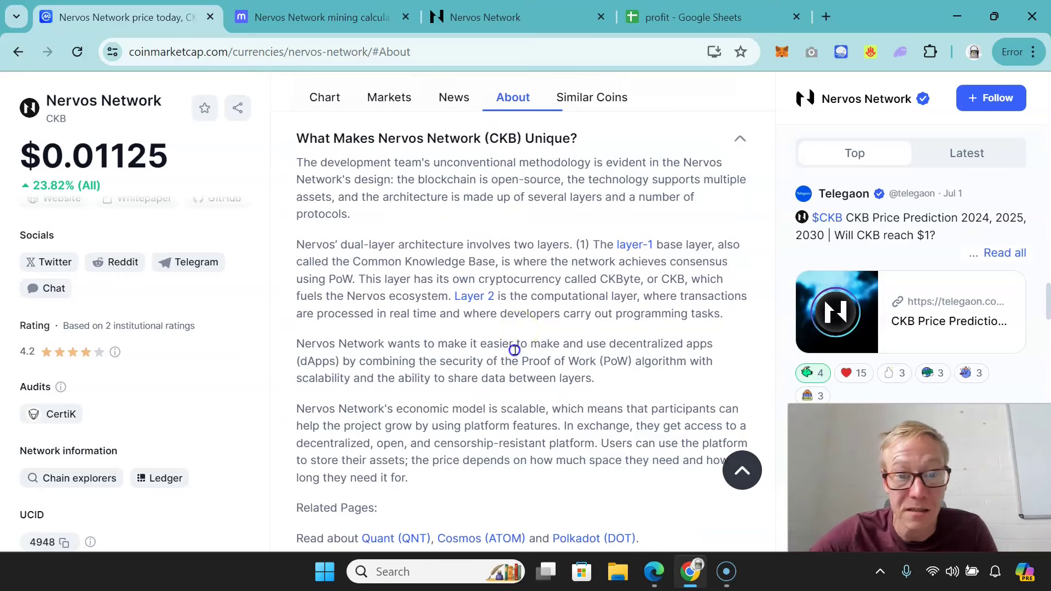
scroll(546, 400, "down", 1)
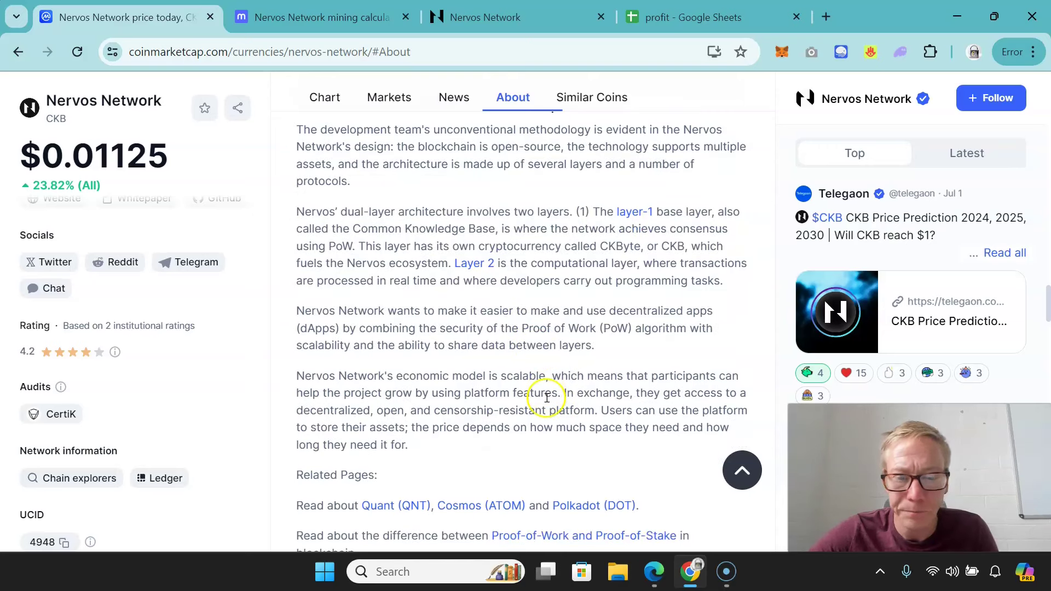
scroll(492, 242, "down", 1)
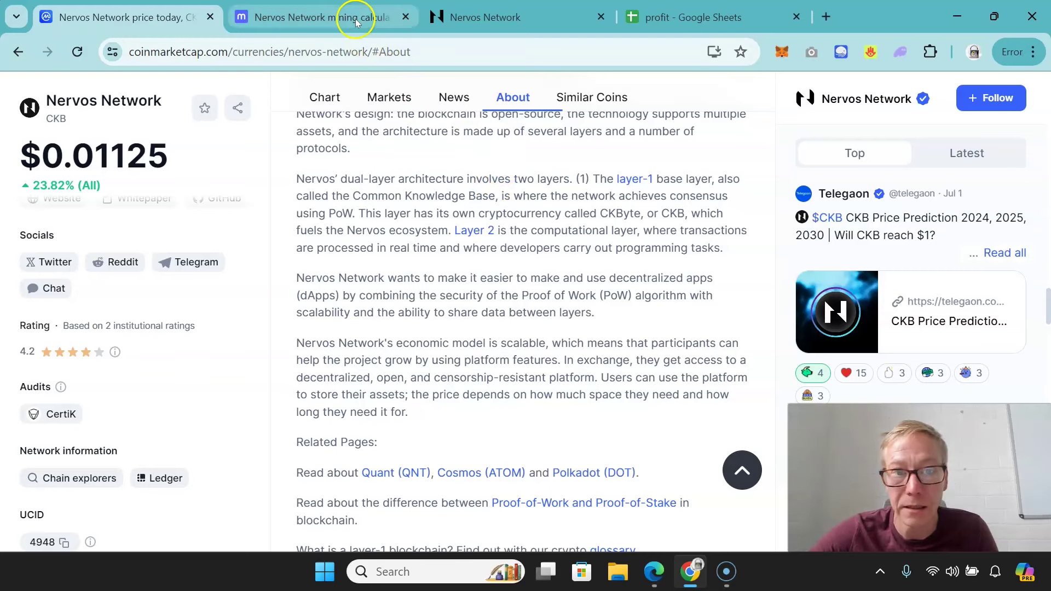
Bring up the nervos.org homepage in the third browser tab.
left_click(477, 17)
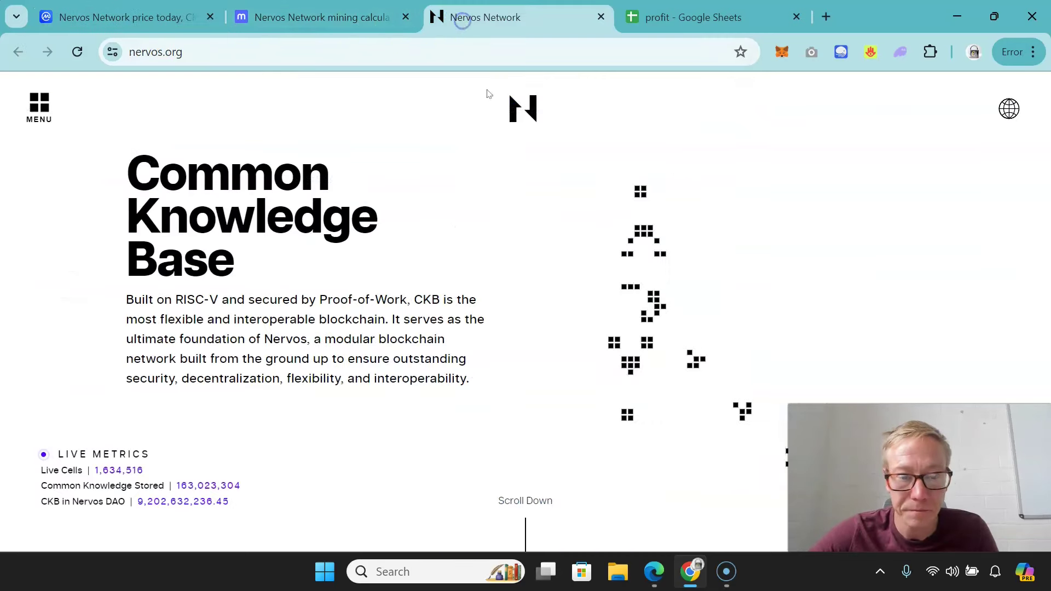
scroll(509, 272, "down", 1)
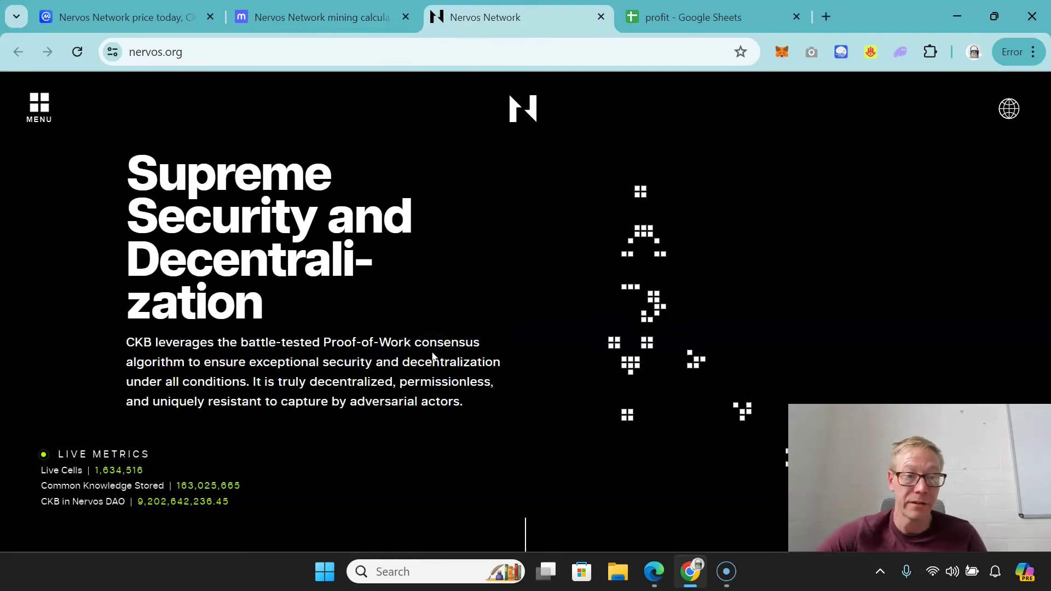
scroll(434, 355, "down", 1)
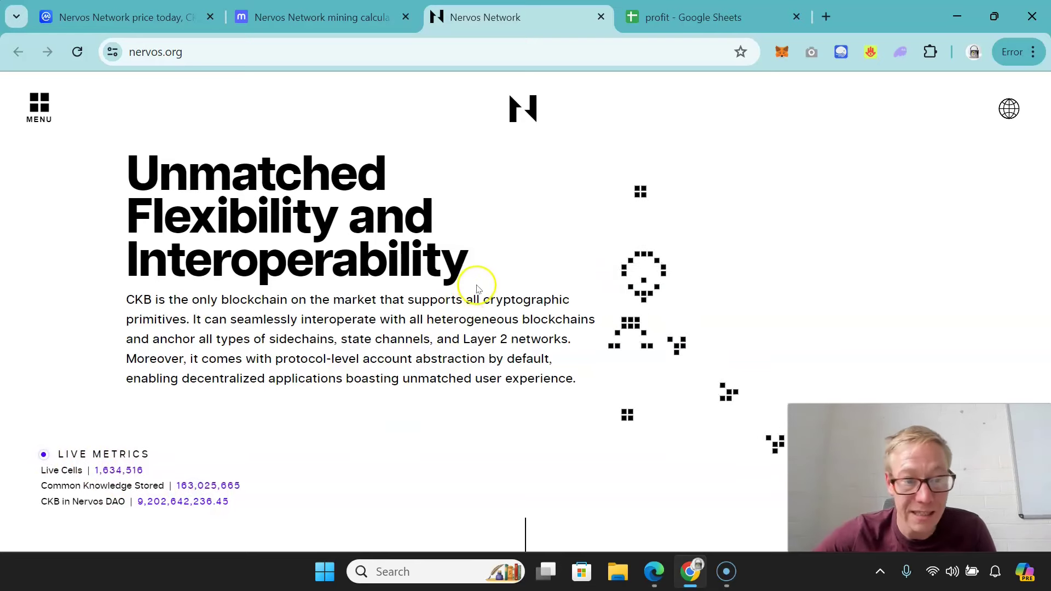
scroll(469, 310, "down", 1)
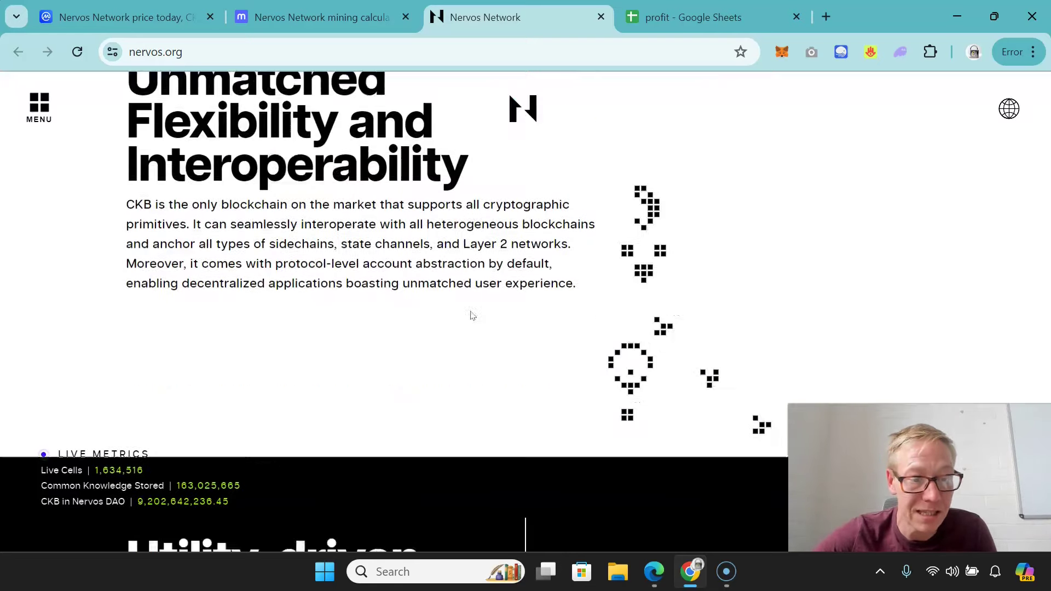
scroll(470, 309, "up", 1)
scroll(471, 316, "down", 1)
scroll(471, 315, "down", 1)
scroll(472, 315, "down", 1)
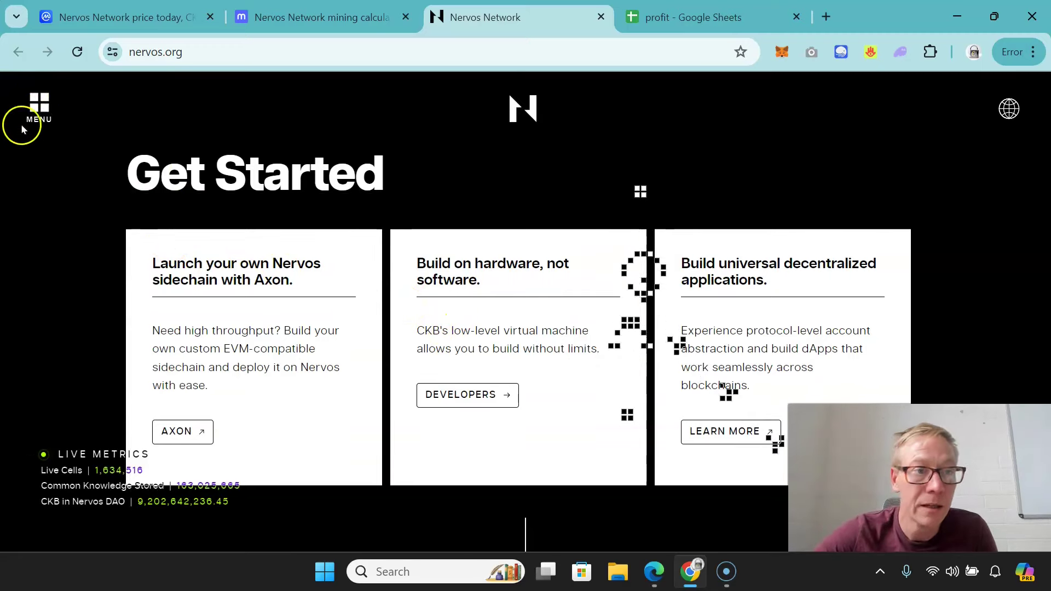
Open Ecosystem in a new tab, then reach the CKB Mining page's Eaglesong section.
left_click(38, 110)
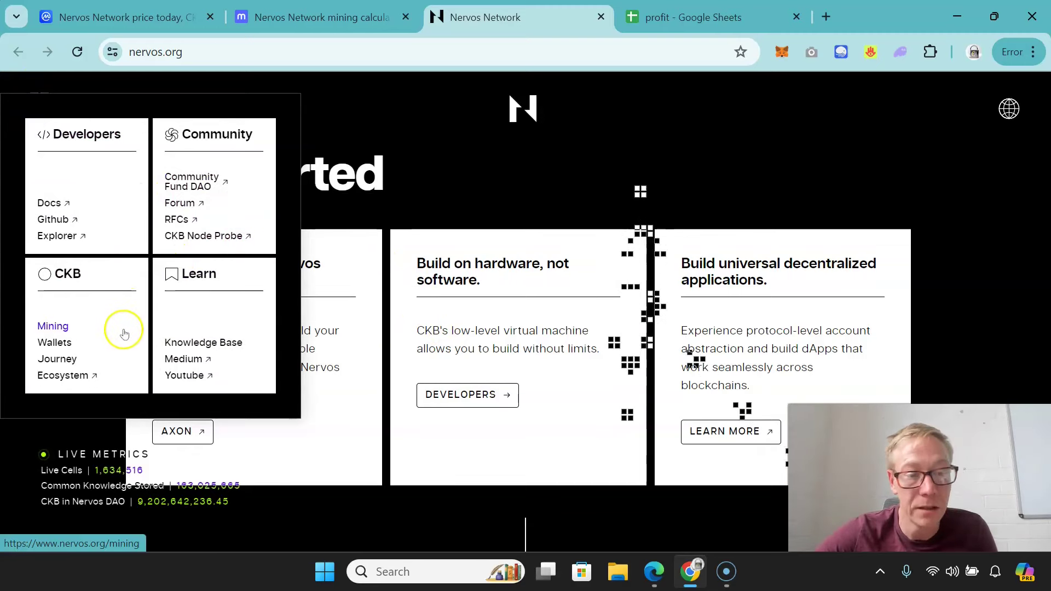
left_click(63, 375)
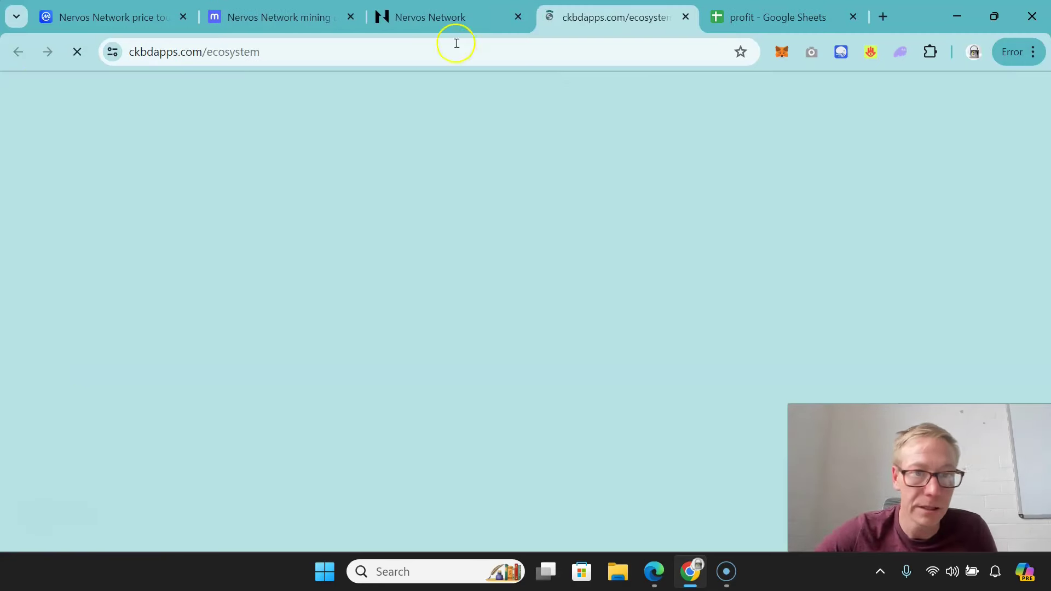
left_click(449, 23)
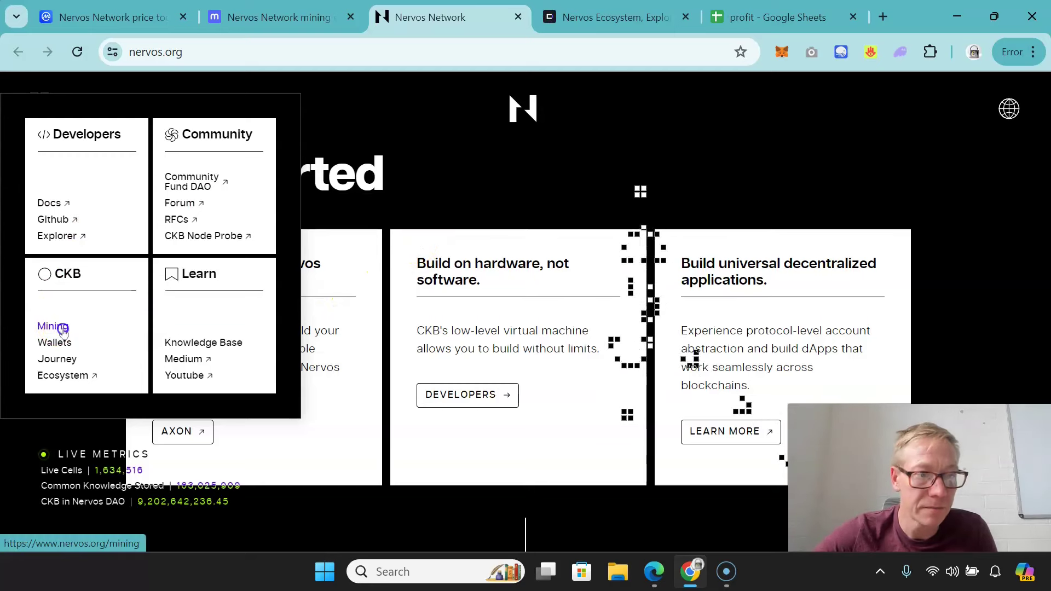
left_click(53, 327)
scroll(488, 359, "down", 1)
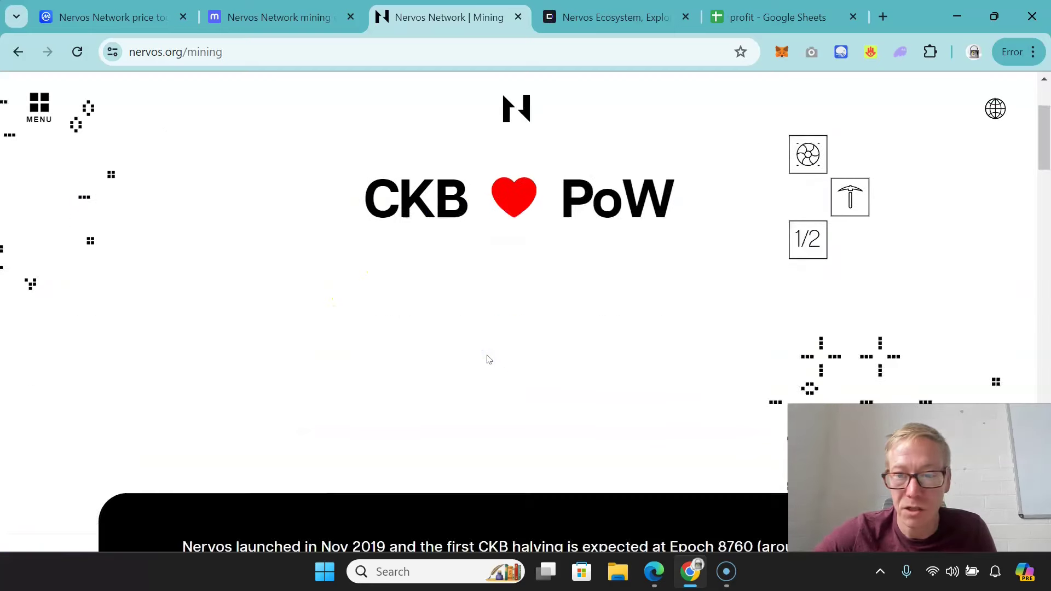
scroll(489, 359, "down", 3)
scroll(488, 358, "down", 3)
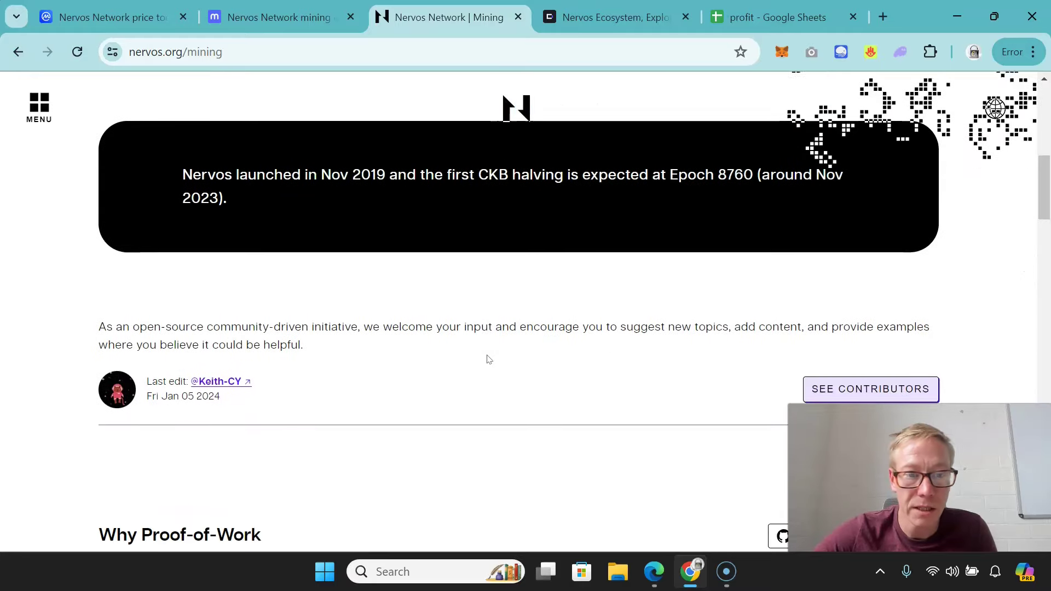
scroll(487, 359, "down", 1)
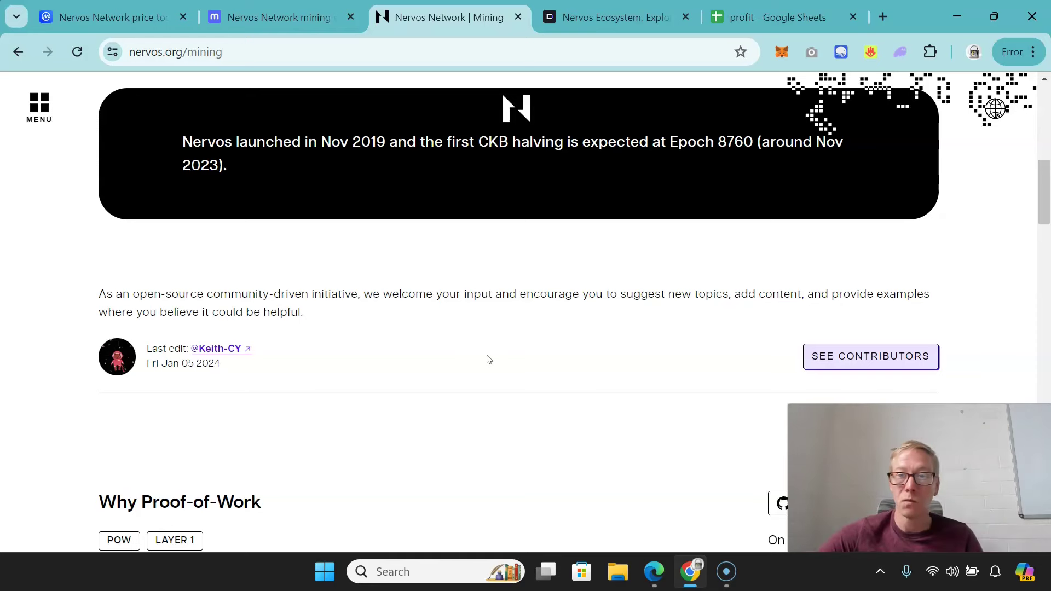
scroll(471, 302, "down", 1)
scroll(426, 304, "down", 1)
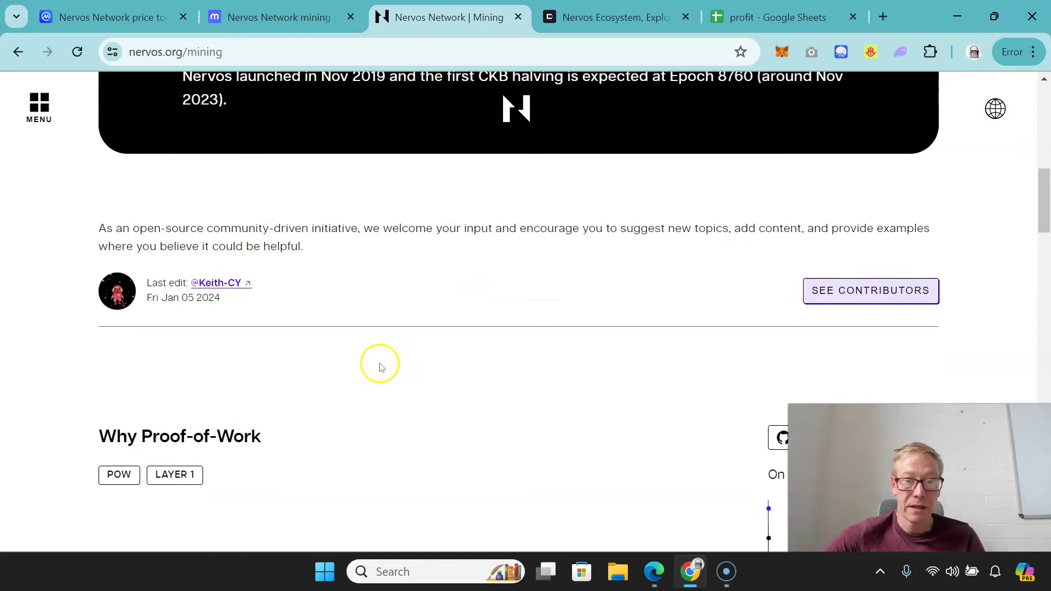
scroll(380, 364, "down", 2)
scroll(325, 402, "down", 4)
scroll(323, 405, "down", 1)
scroll(322, 405, "down", 2)
scroll(411, 390, "down", 1)
scroll(411, 390, "down", 1)
scroll(481, 373, "down", 1)
scroll(481, 374, "down", 3)
scroll(575, 373, "down", 3)
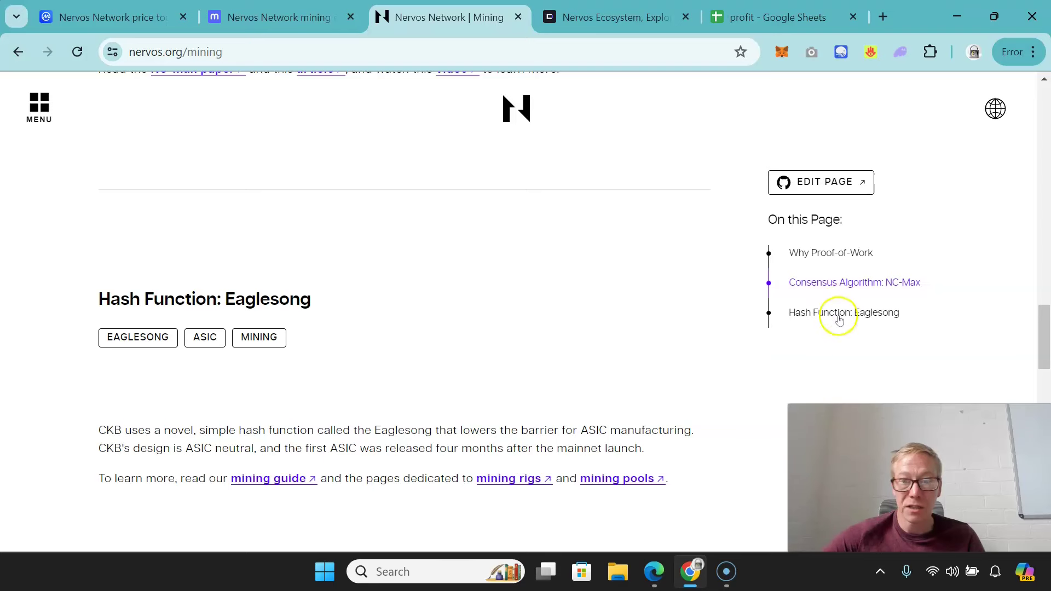
left_click(839, 314)
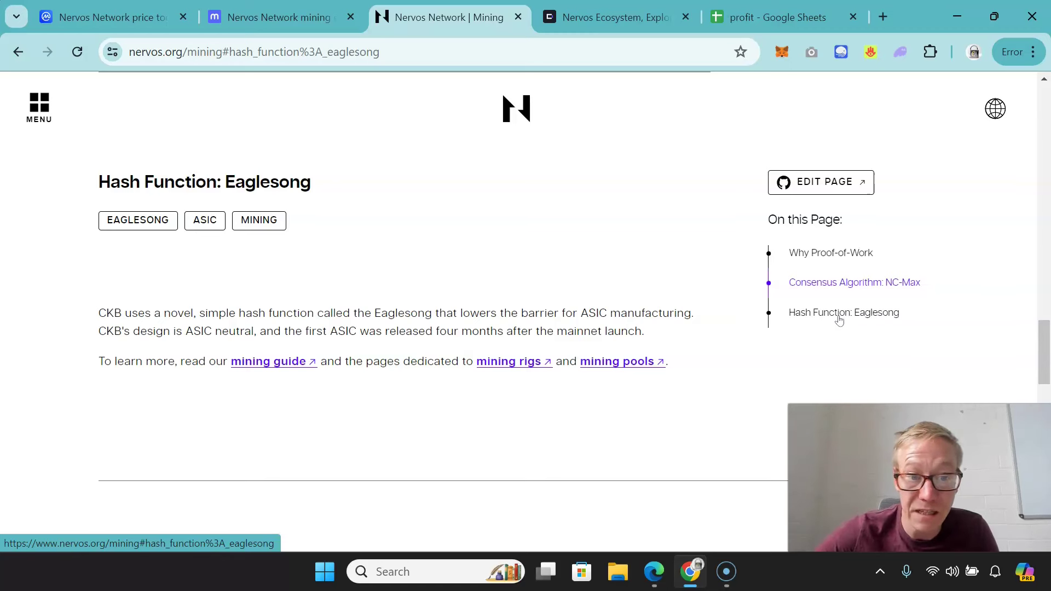
left_click(839, 317)
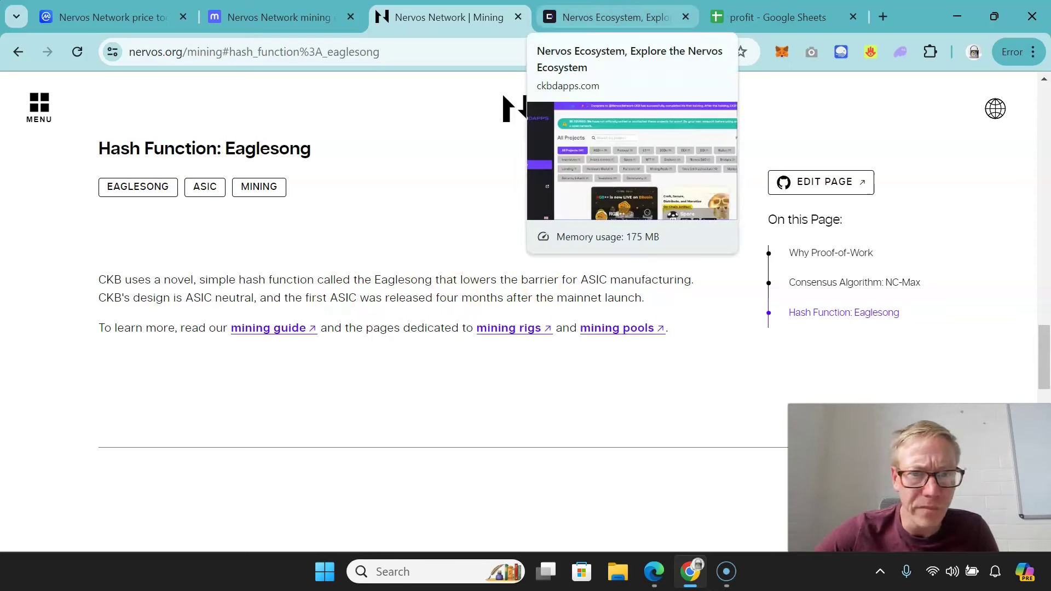
Check the CKB halving countdown on CKBDapps and return to the All Projects listing.
left_click(608, 17)
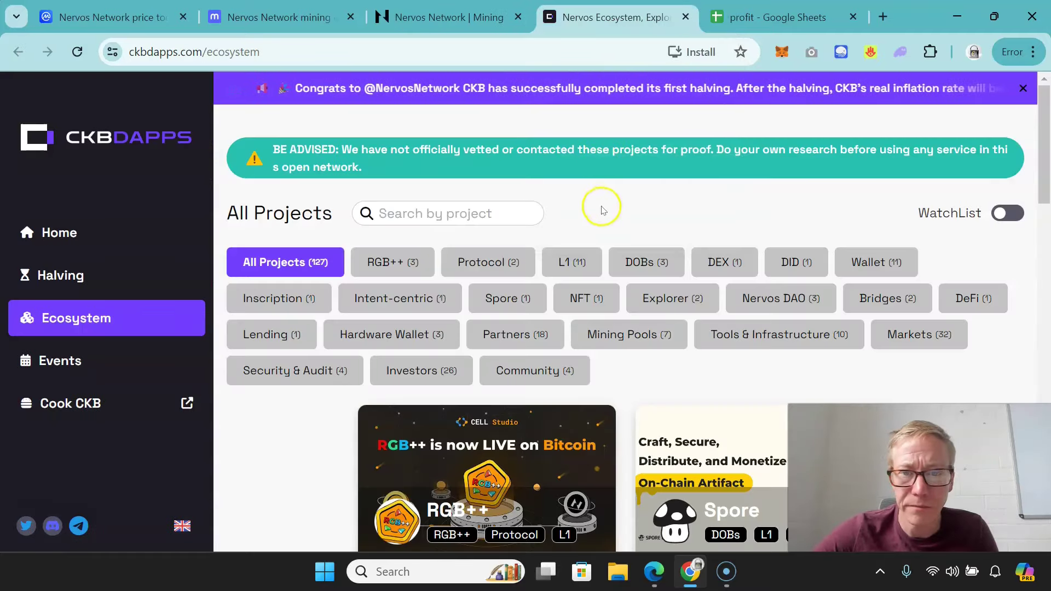
scroll(608, 134, "down", 2)
scroll(603, 212, "down", 1)
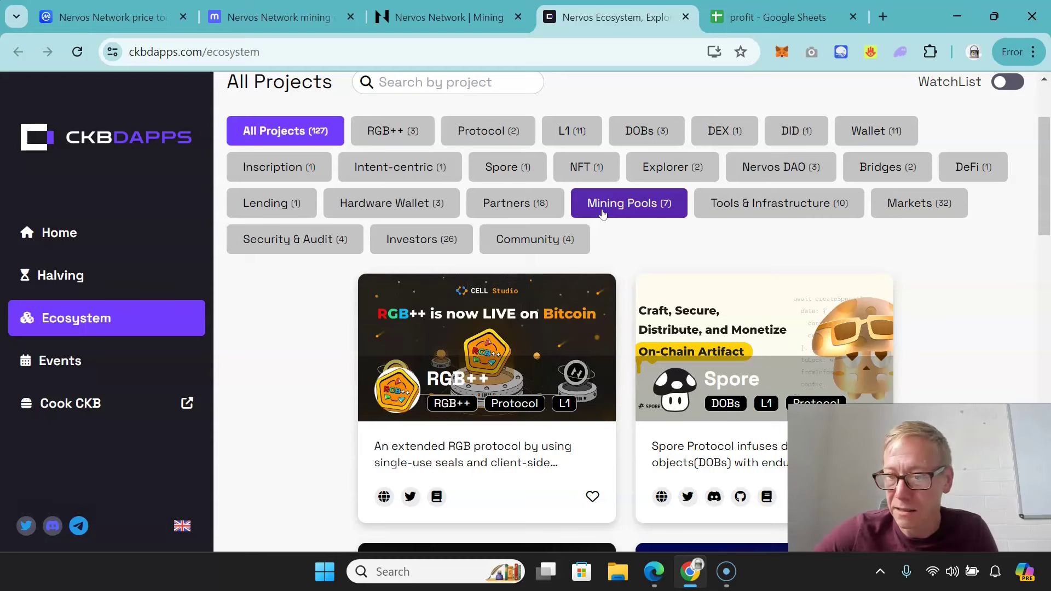
left_click(106, 279)
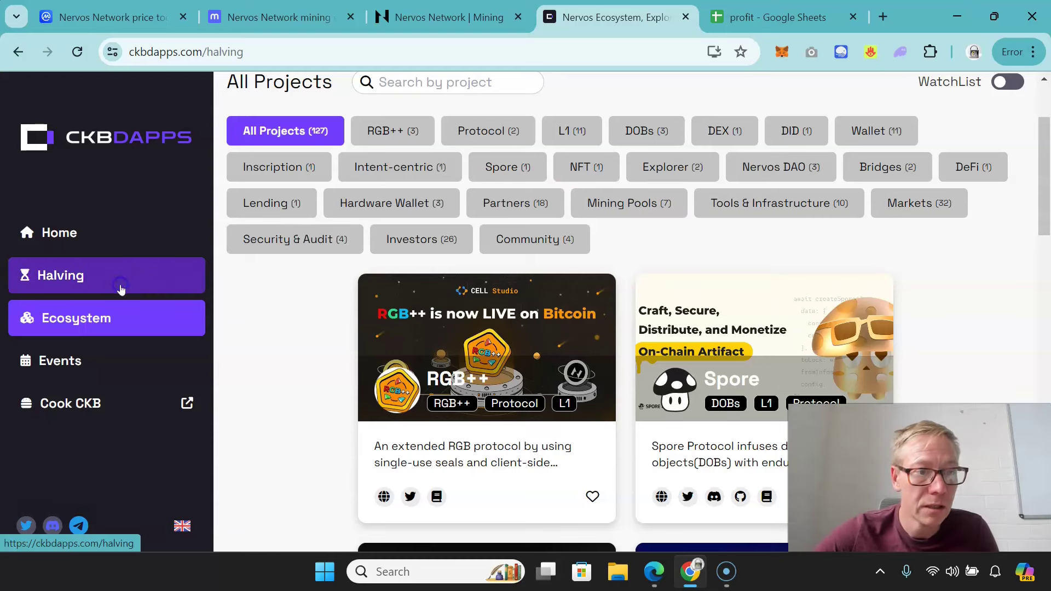
left_click(108, 325)
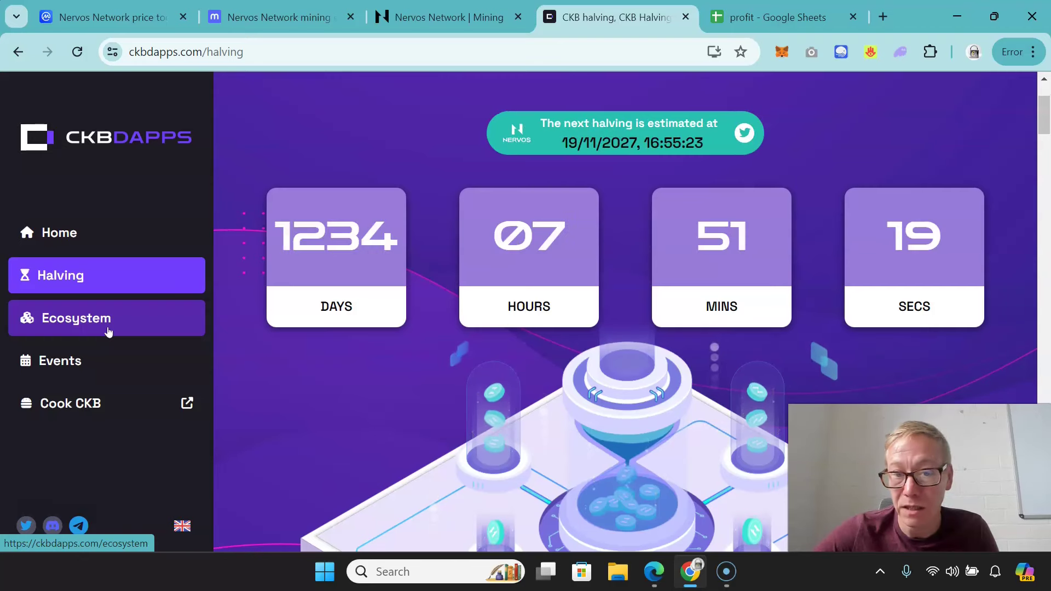
left_click(107, 329)
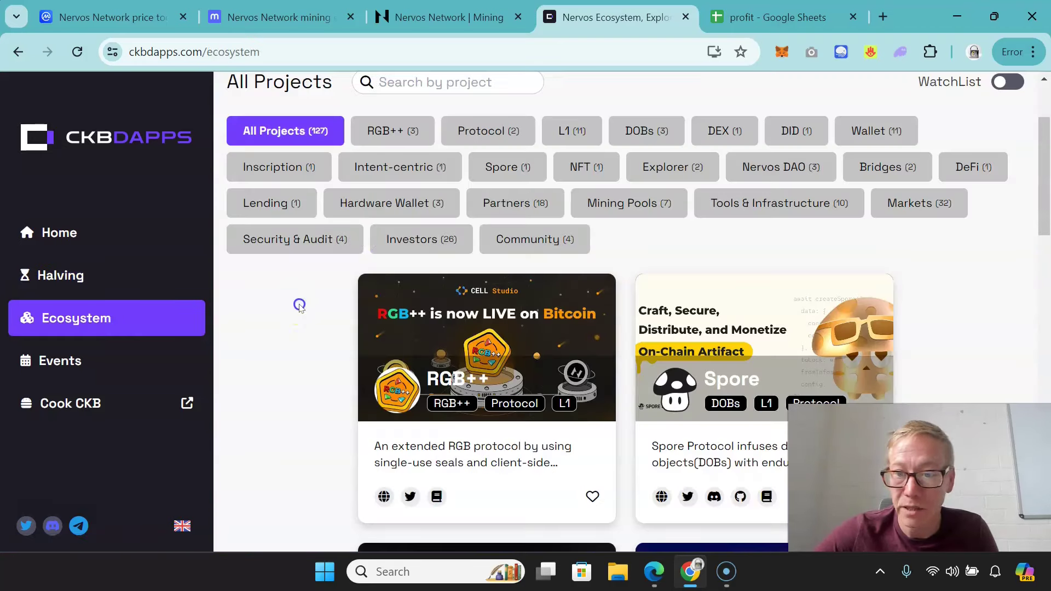
scroll(300, 308, "down", 1)
scroll(353, 246, "down", 3)
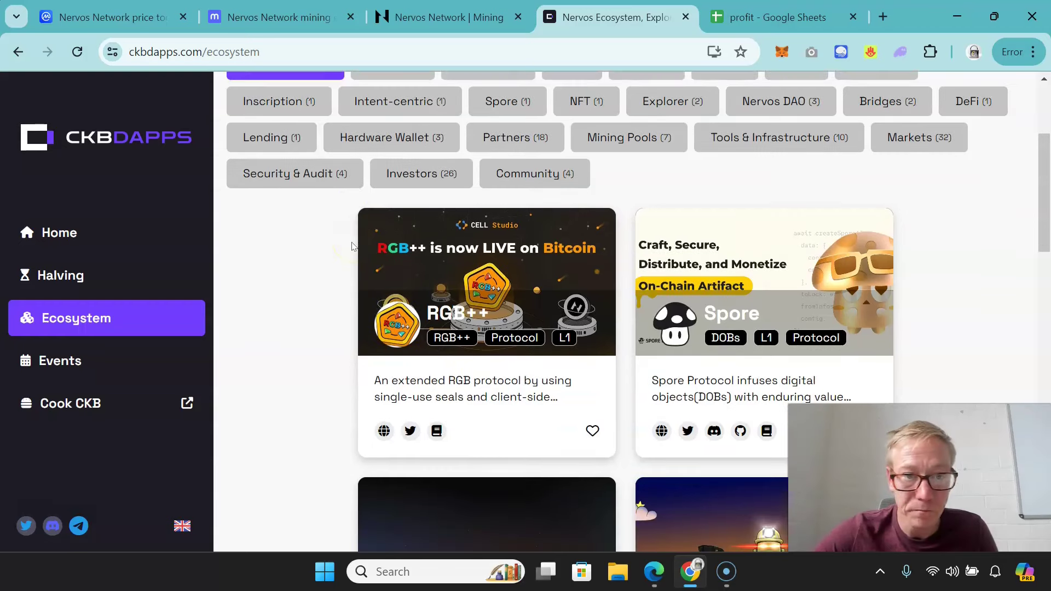
scroll(353, 246, "down", 3)
scroll(360, 194, "down", 1)
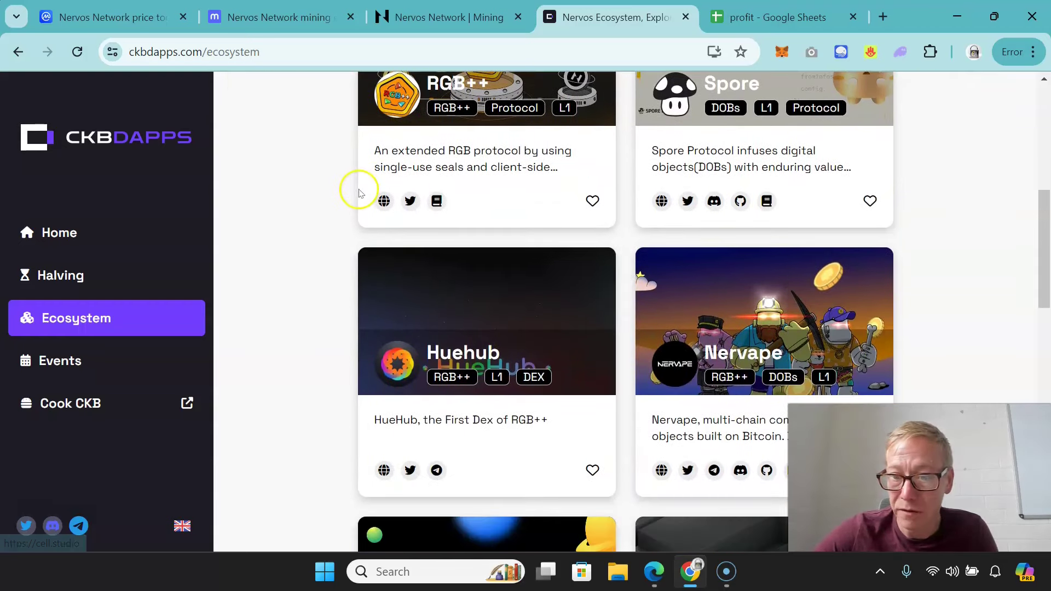
left_click(279, 17)
mouse_move(677, 217)
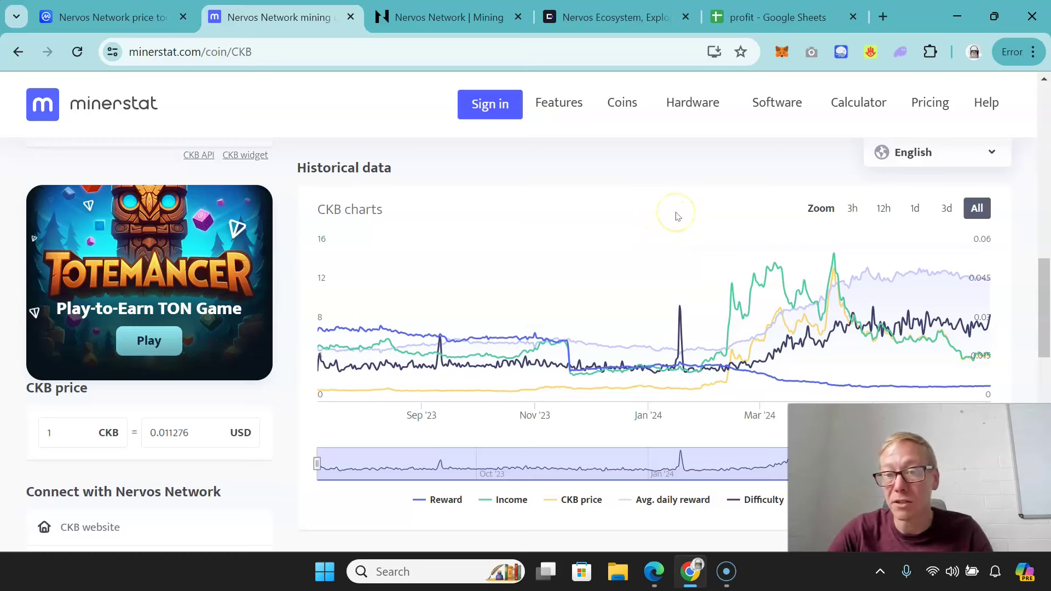
Review minerstat's CKB charts and its 100 GH/s, 100 W profit estimates.
left_click(676, 211)
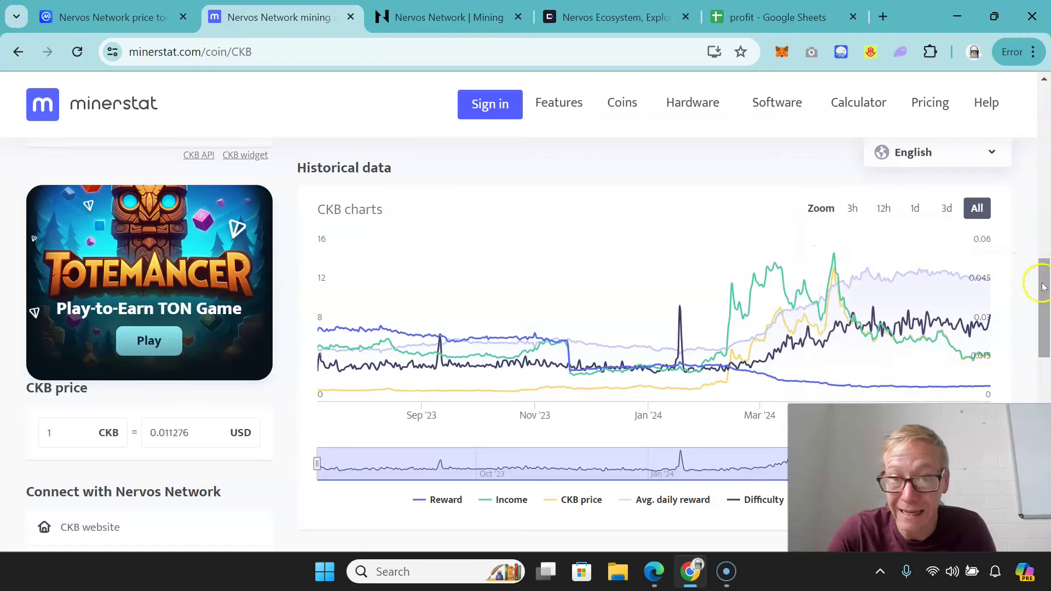
left_click_drag(1041, 275, 1035, 152)
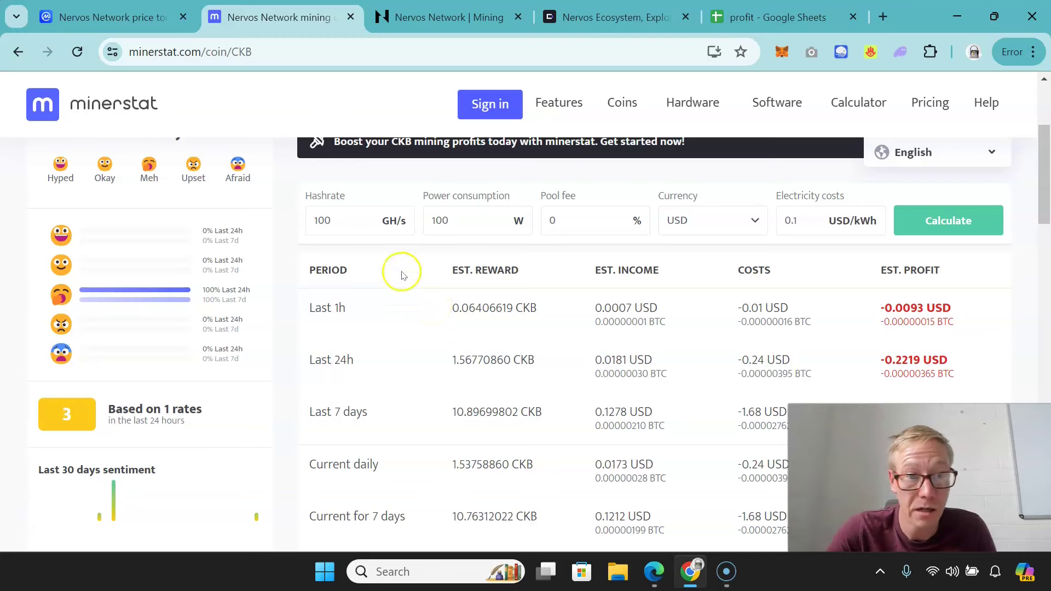
Return to CoinMarketCap and show the Nervos Network all-time price chart.
left_click(115, 16)
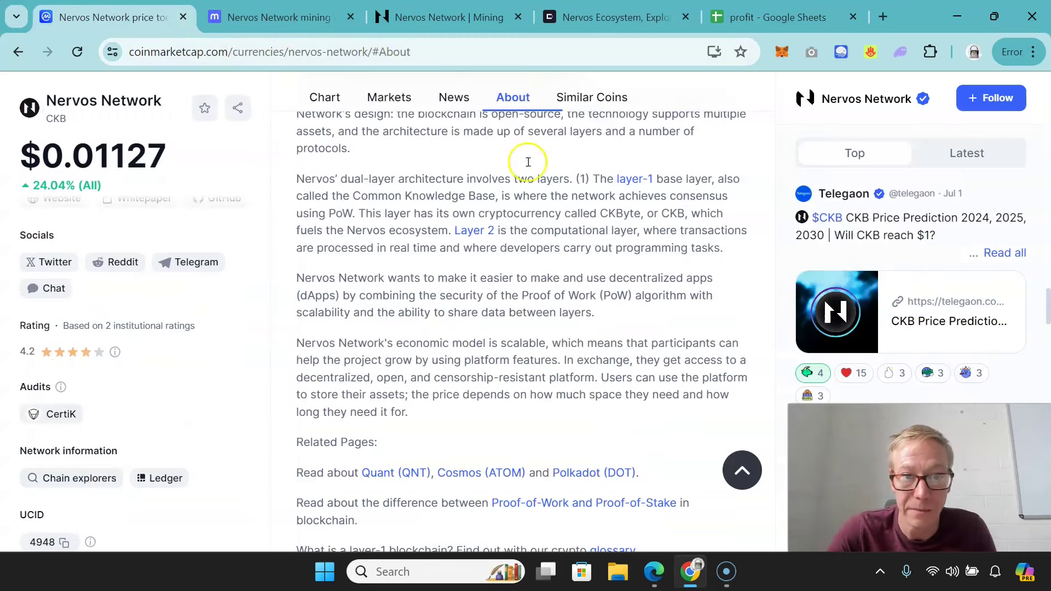
left_click(324, 97)
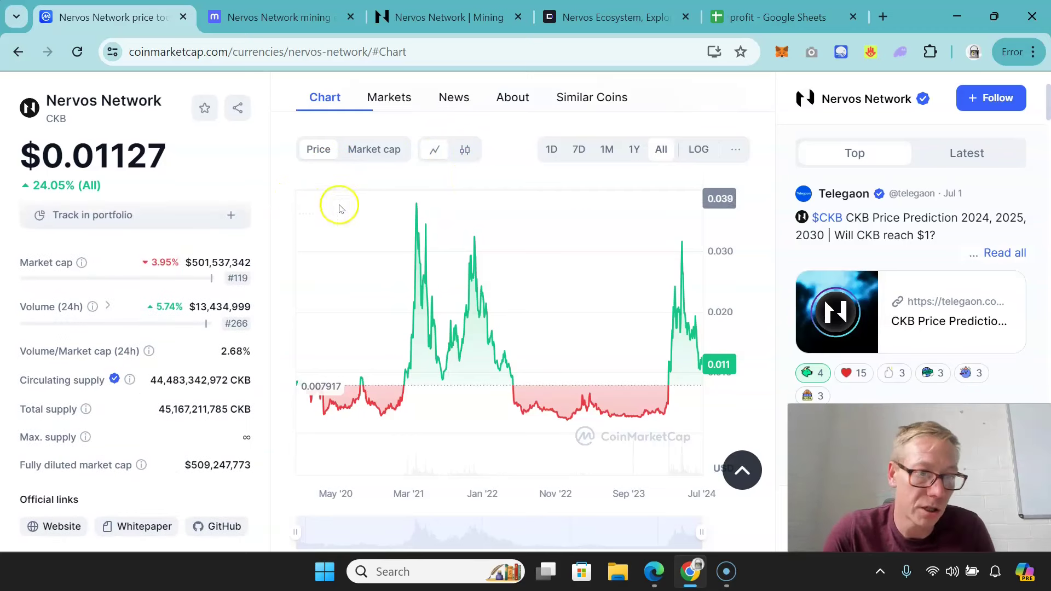
mouse_move(278, 17)
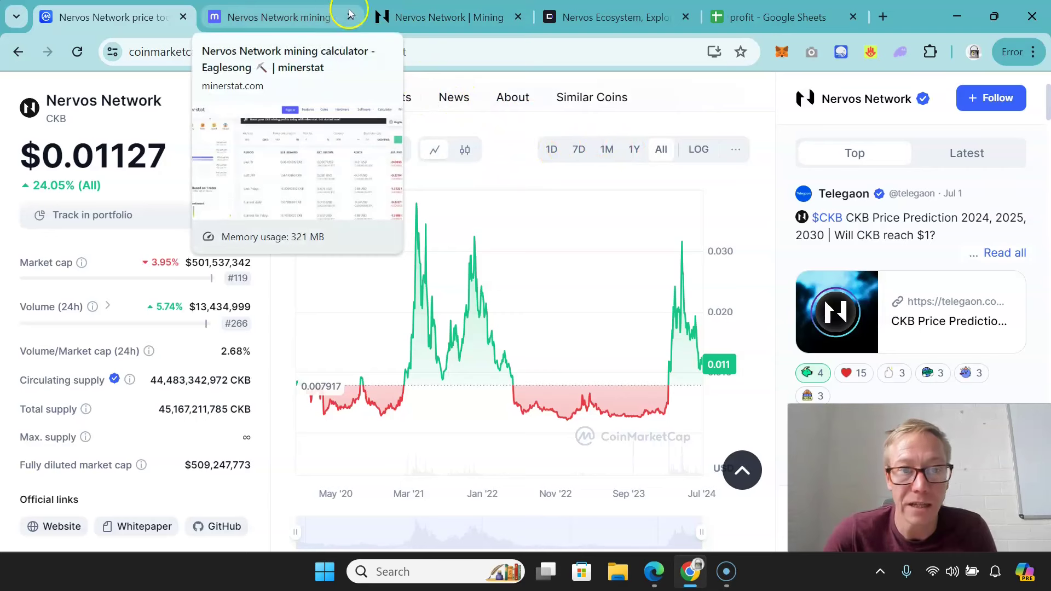
left_click(390, 98)
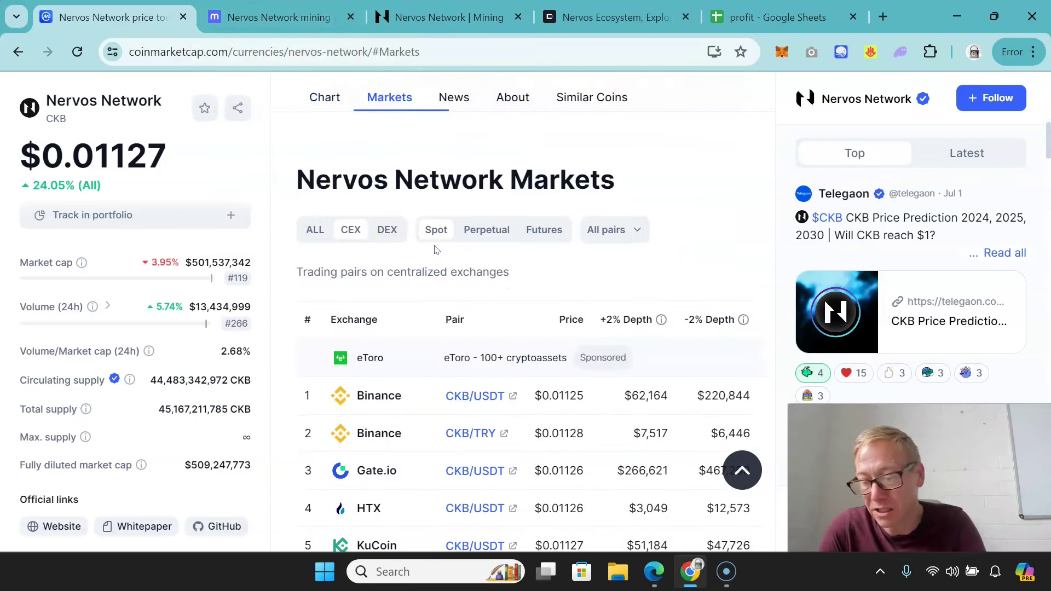
scroll(434, 248, "down", 4)
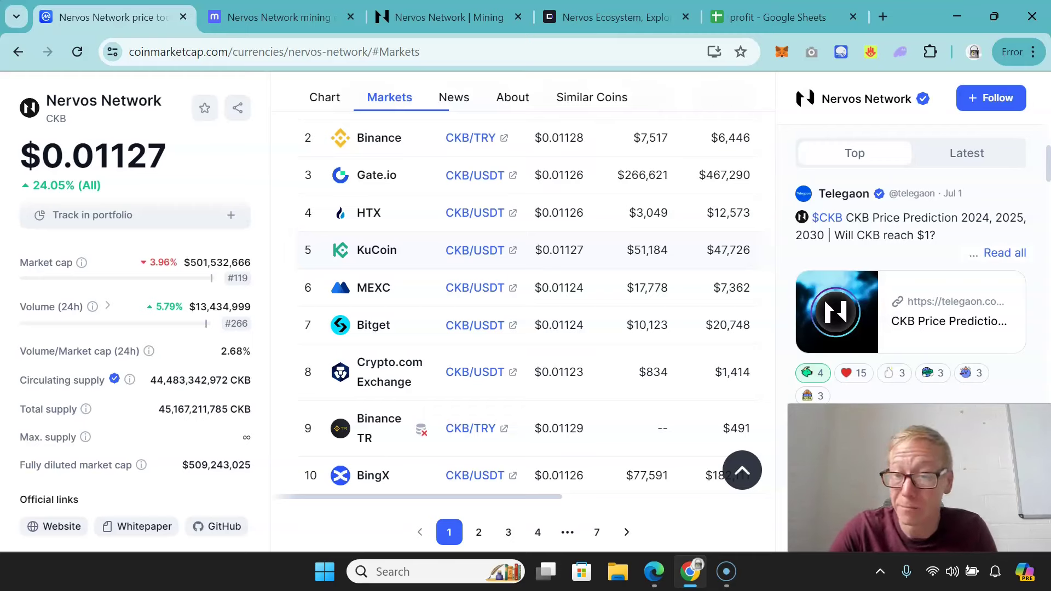
left_click(324, 97)
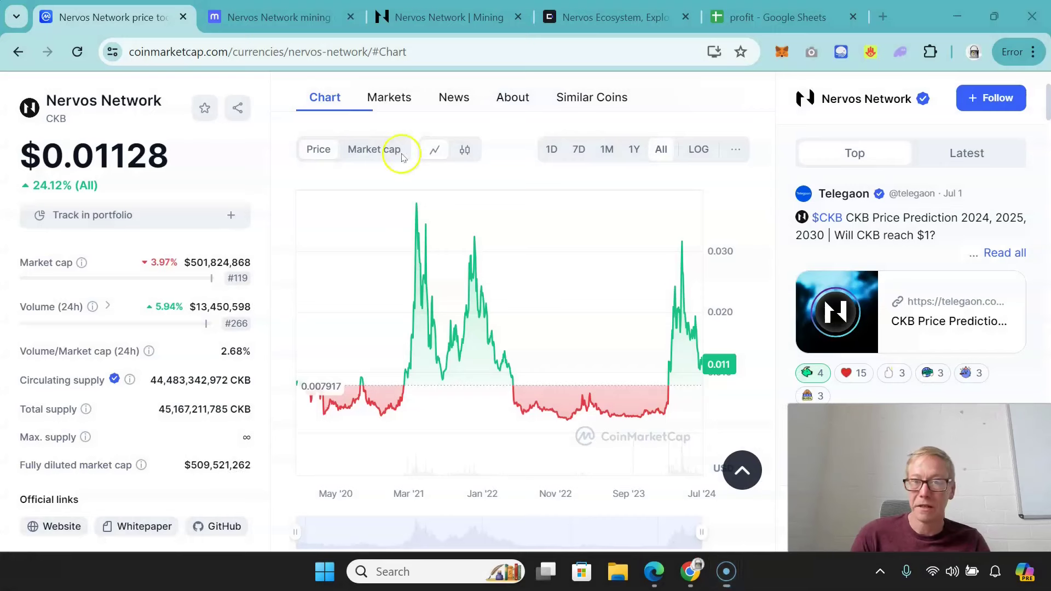
Return to the profit spreadsheet and jump to the top of the table.
left_click(776, 17)
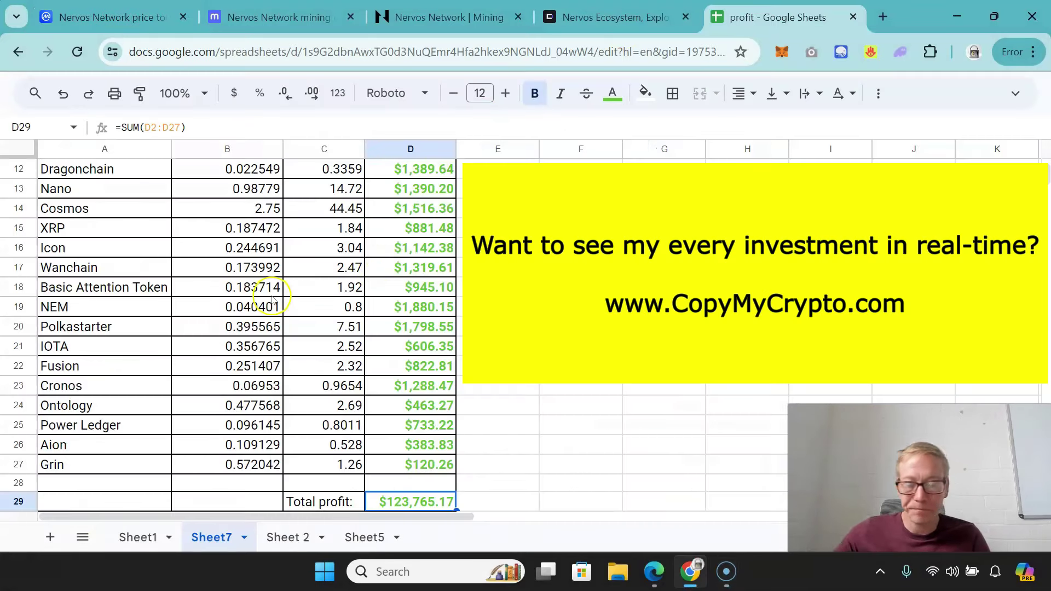
key("ctrl+Up")
key("ctrl+Up")
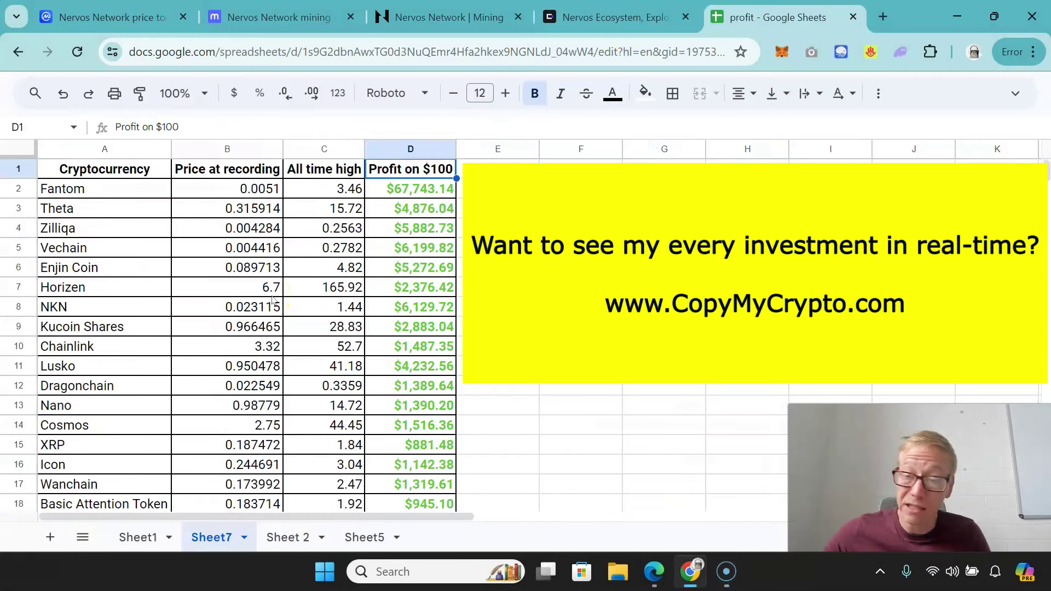